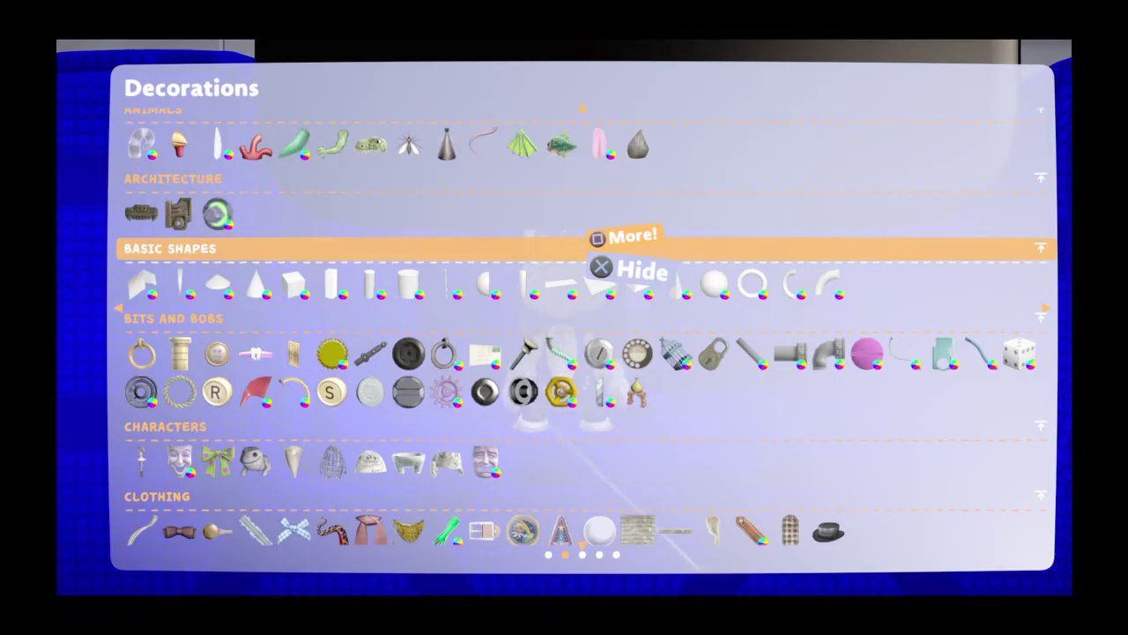
Step: Select the Joker Bow Tie from the Characters decorations
key(Escape)
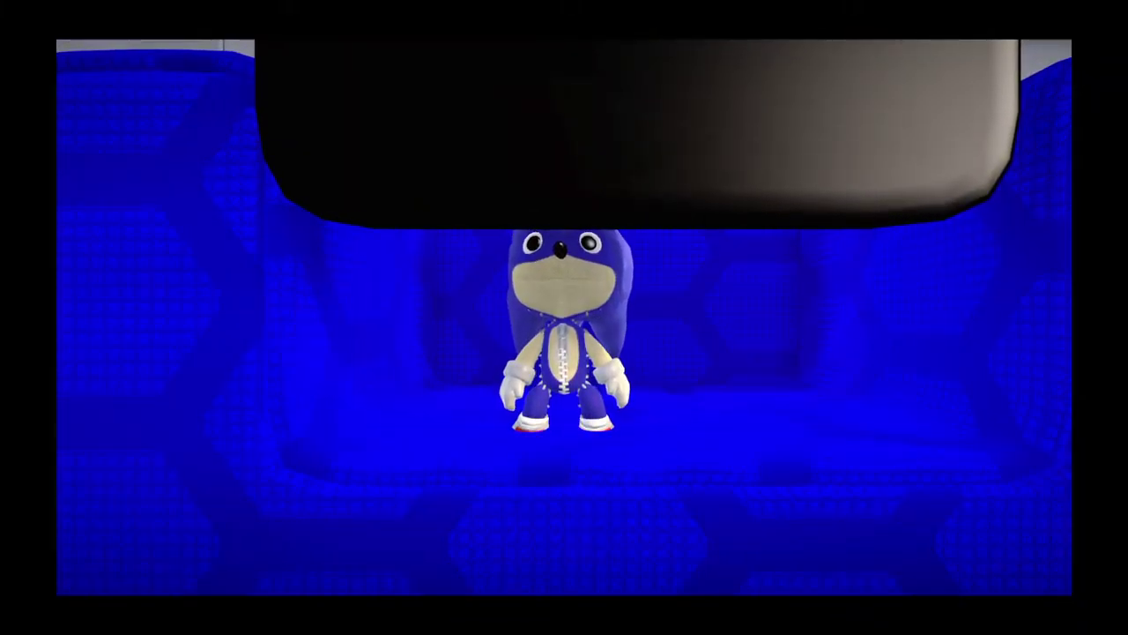
key(Return)
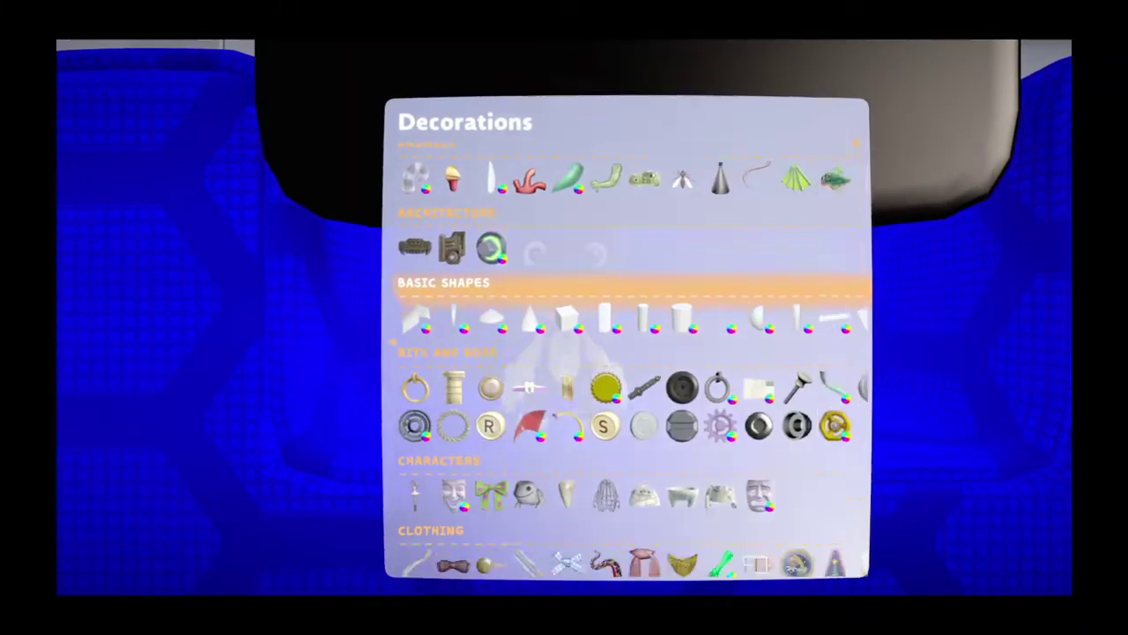
key(Down)
key(Down)
key(Down)
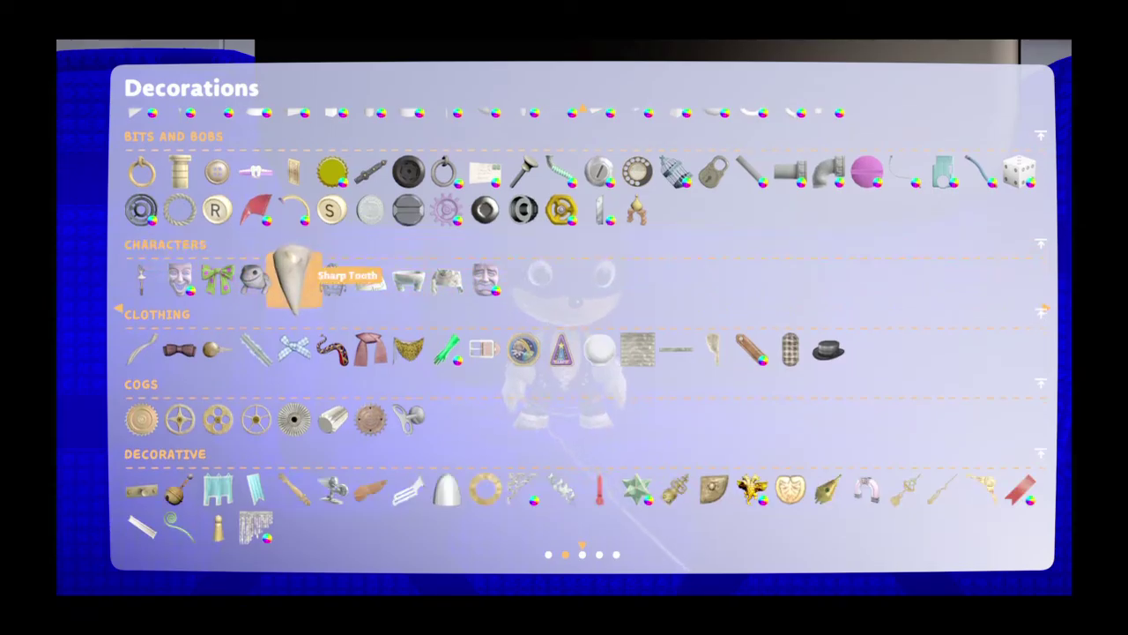
key(Down)
key(Up)
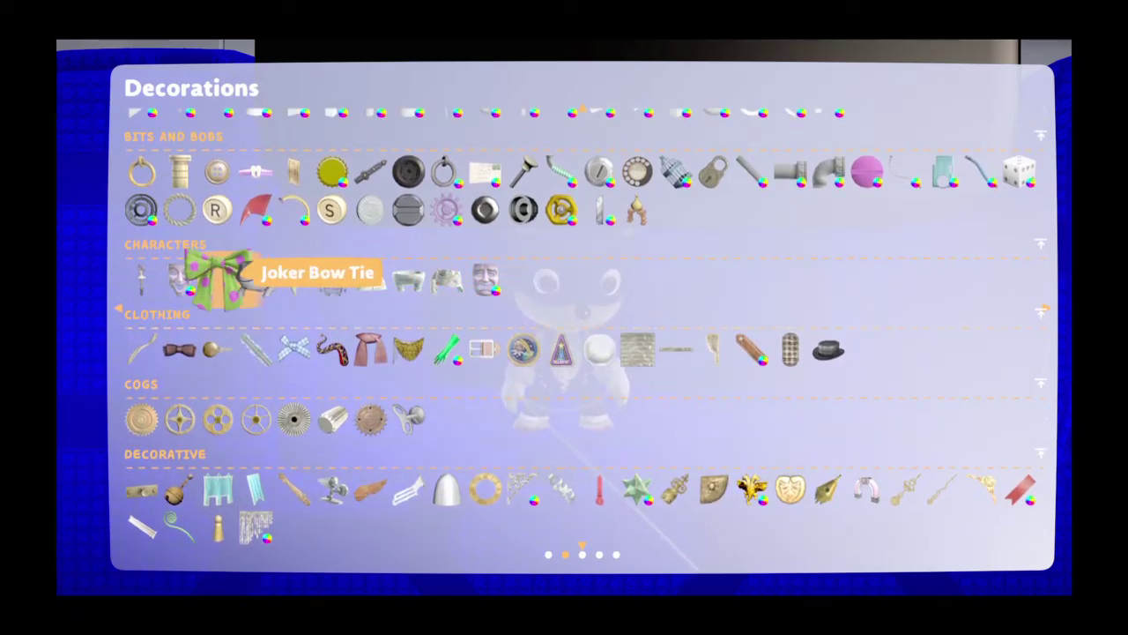
key(Return)
Step: Attach the Joker Bow Tie to Sackboy's chest and back out of the menus
key(Right)
key(Right)
key(Right)
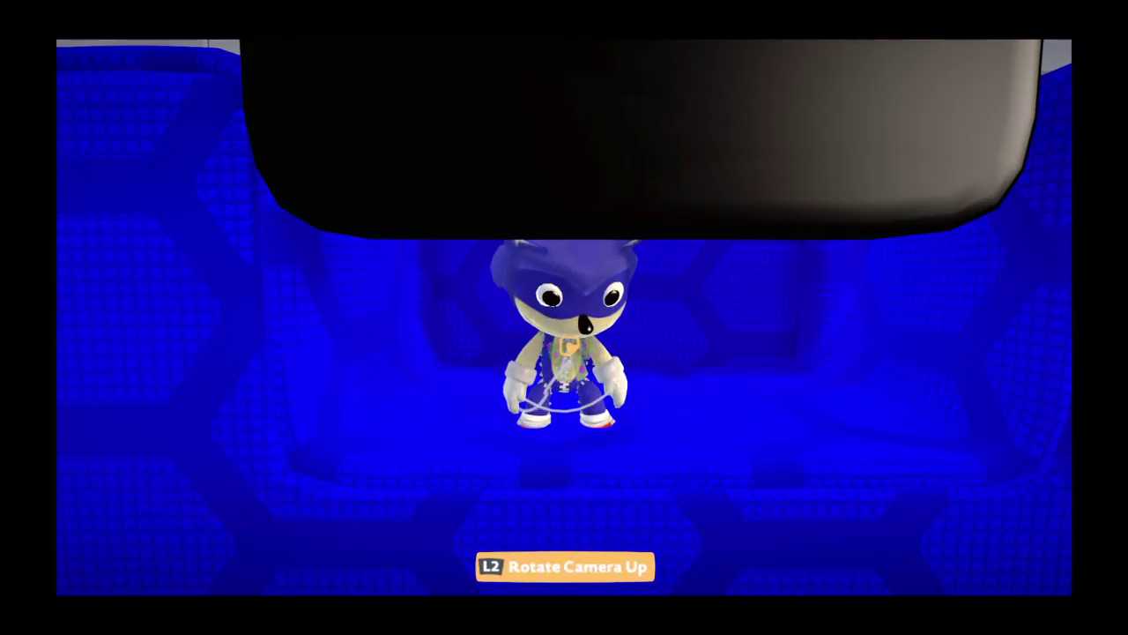
key(Return)
key(Escape)
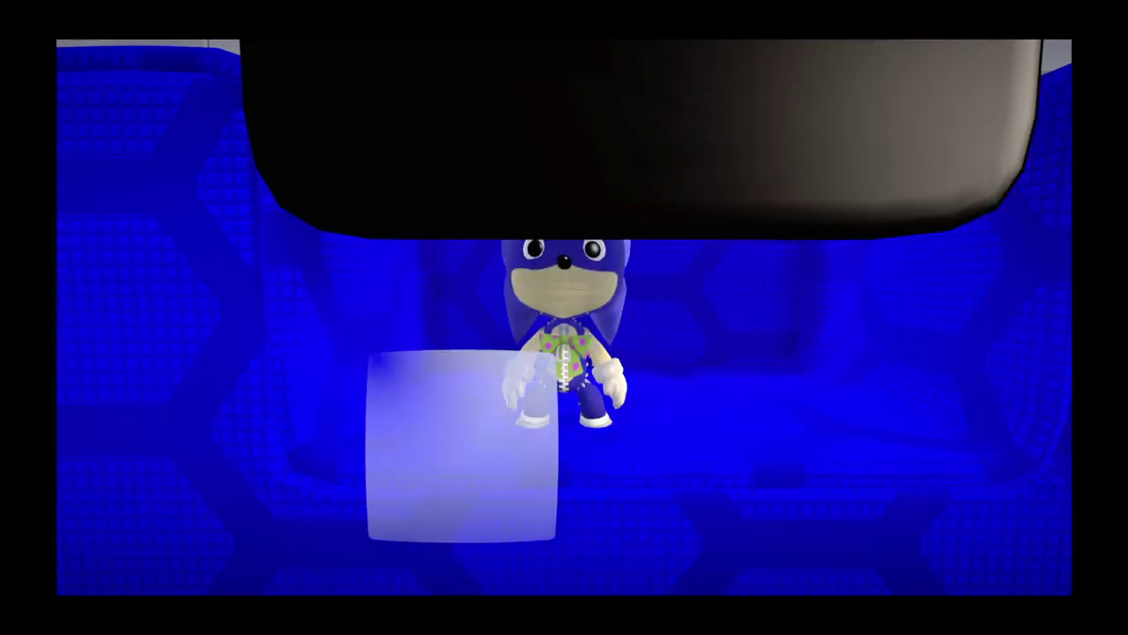
key(Up)
key(Up)
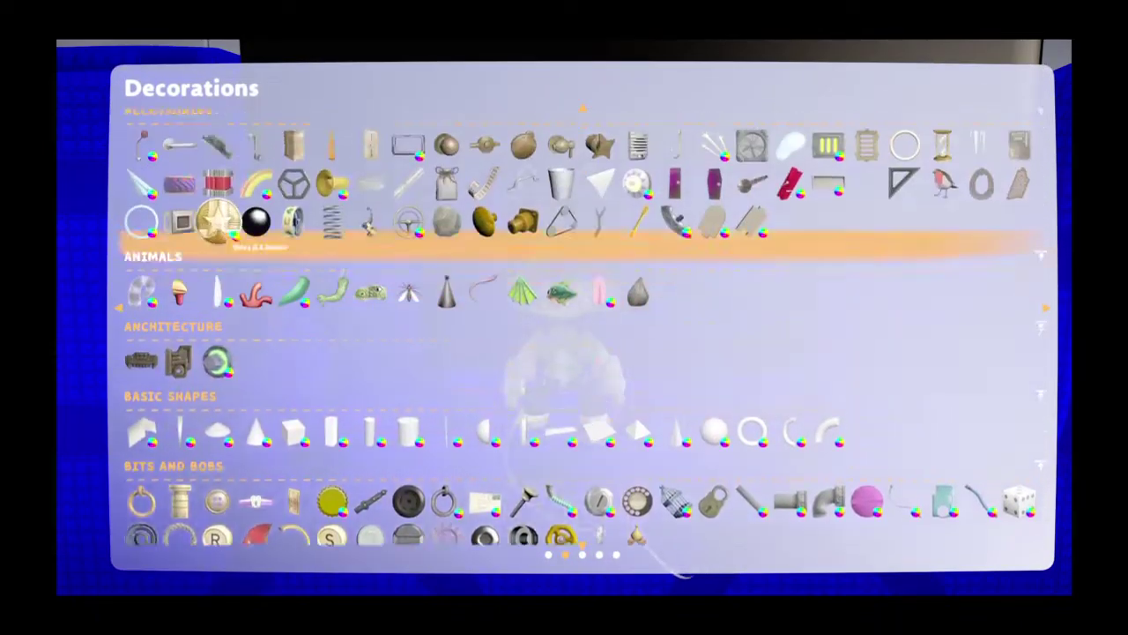
key(Escape)
key(Escape)
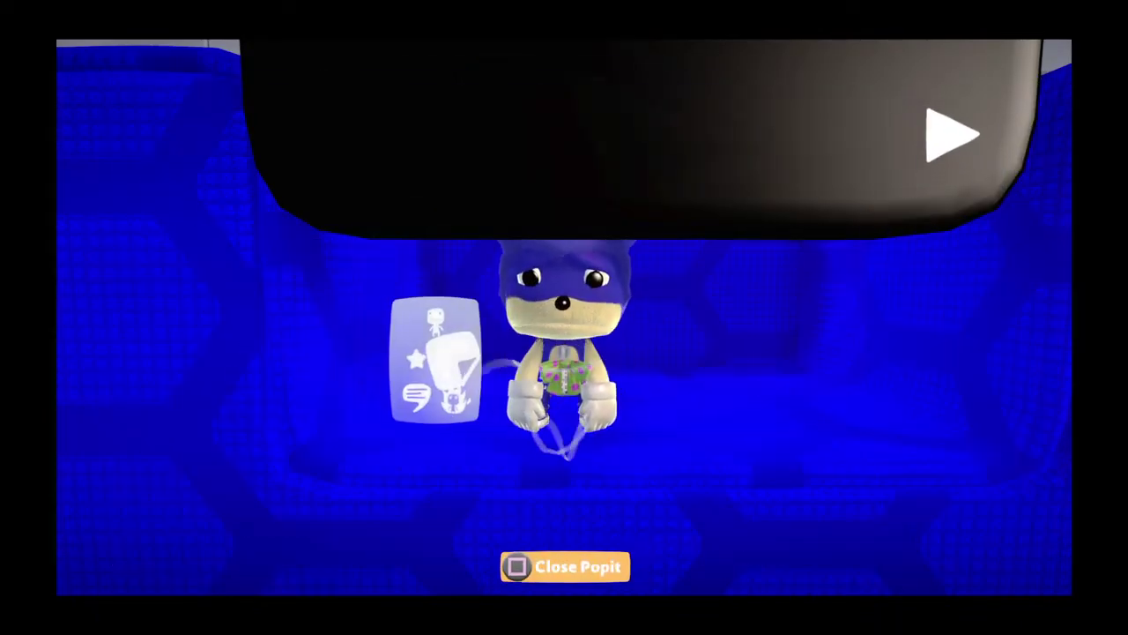
key(Escape)
key(Return)
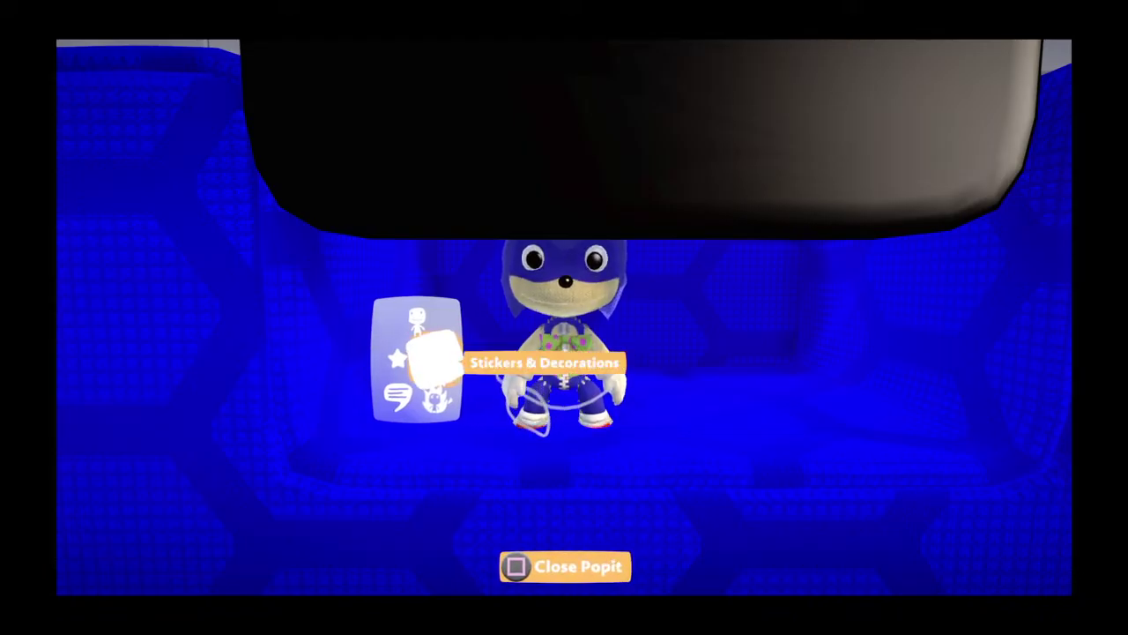
key(Return)
key(Return)
key(Escape)
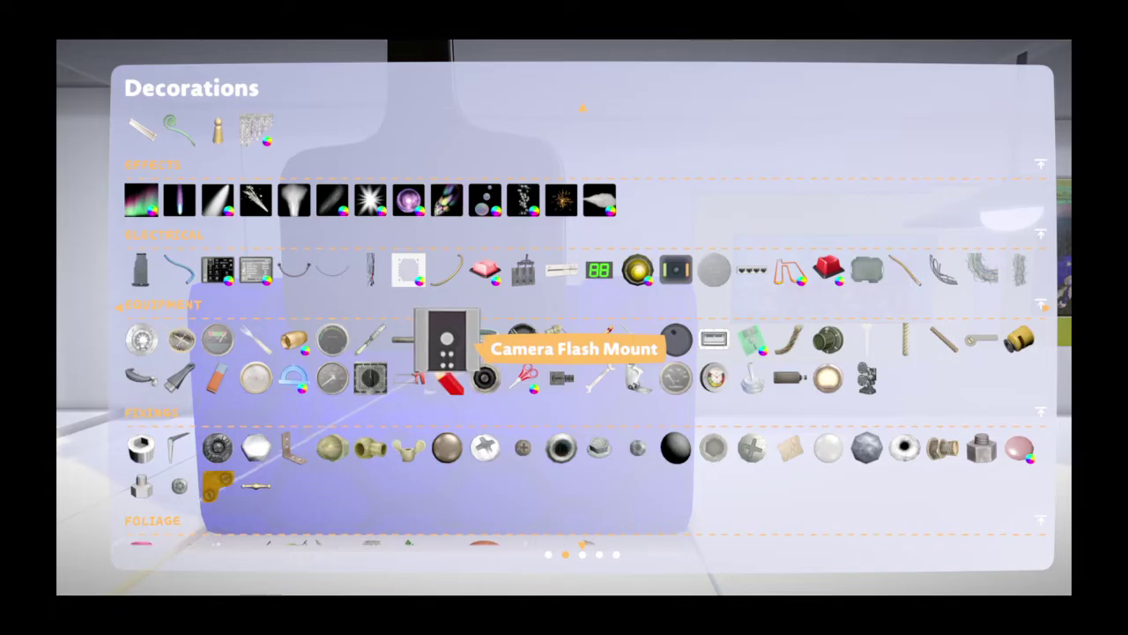
Step: Switch to the Stickers catalogue and preview the Big Explosion sticker across the sofa
key(Right)
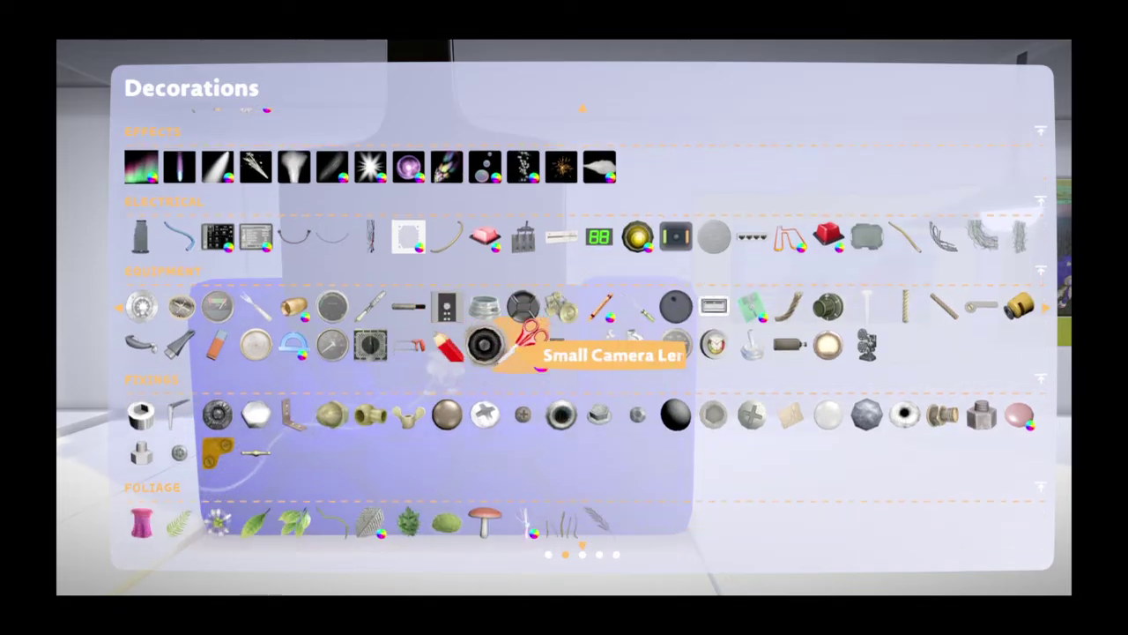
key(Up)
key(Page_Up)
key(Down)
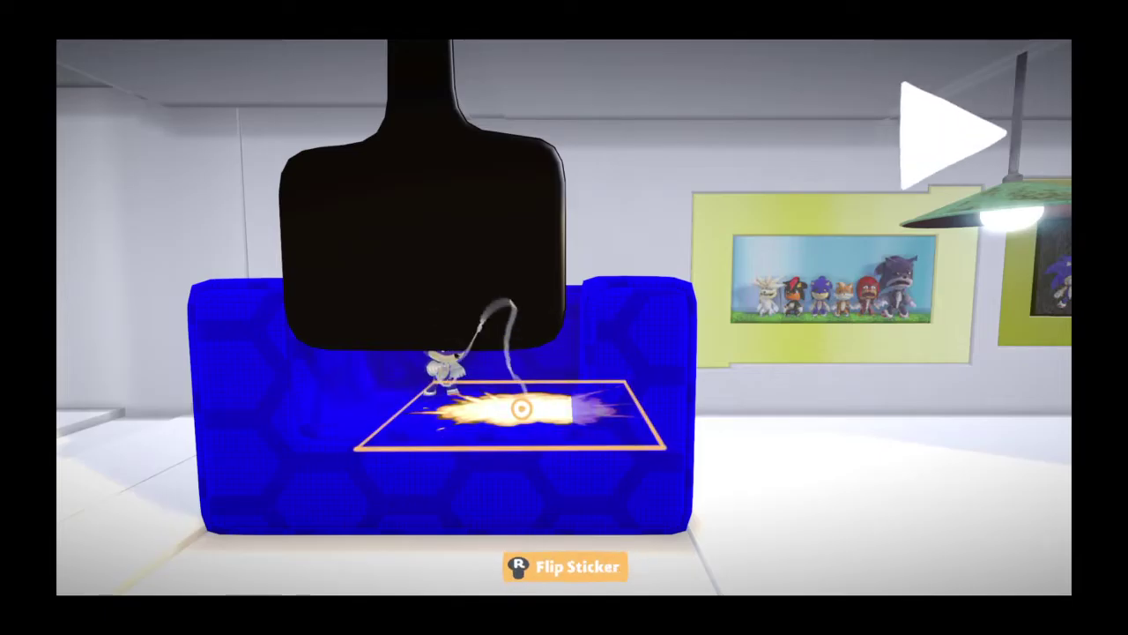
key(Right)
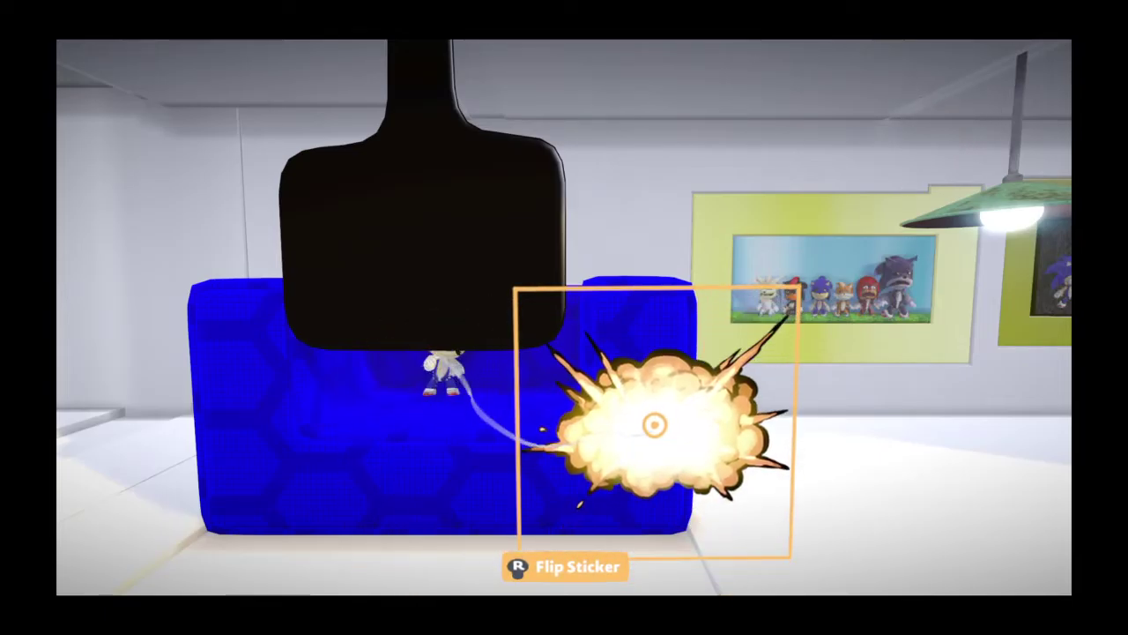
Step: Preview the Bat Signal sticker near the lamp, browse more stickers, then close the catalogue
key(Escape)
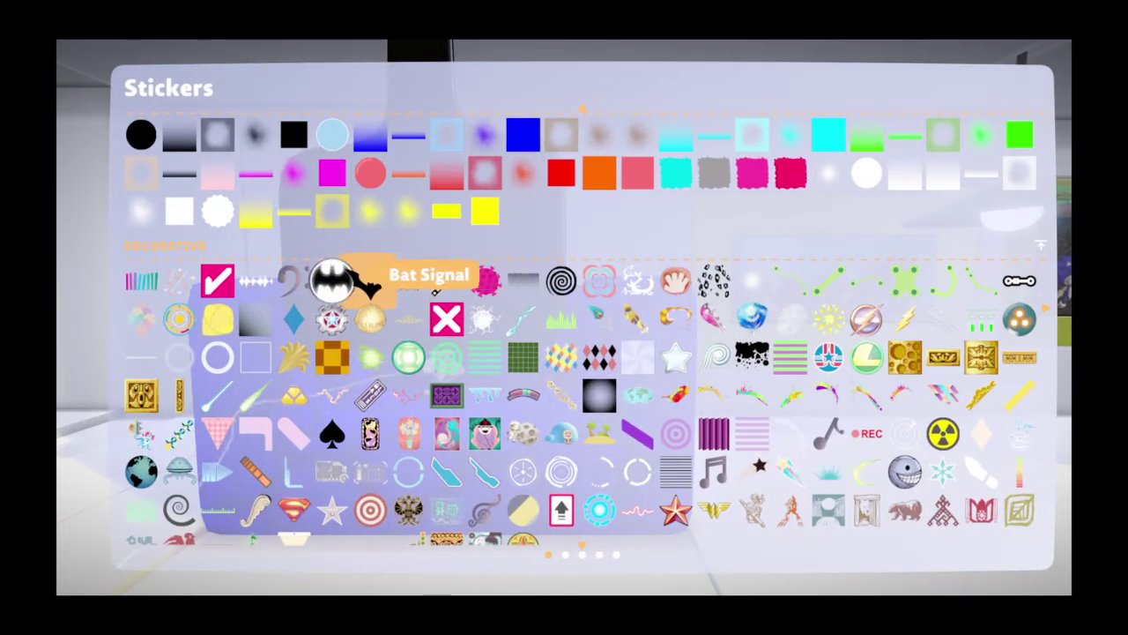
key(Return)
key(Up)
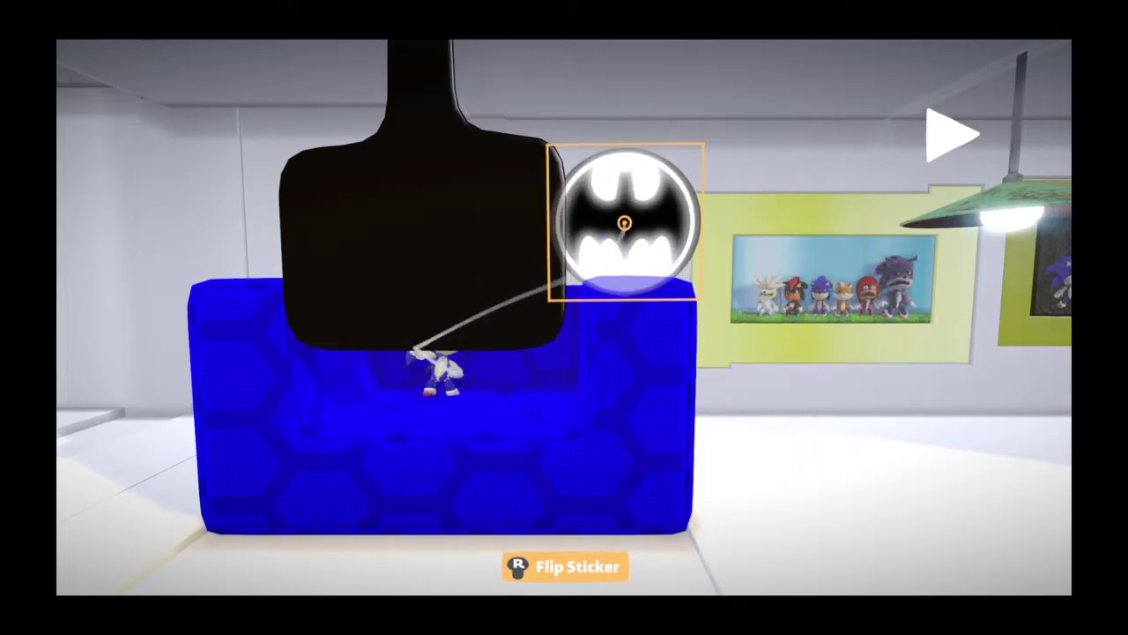
key(Escape)
key(Down)
key(Down)
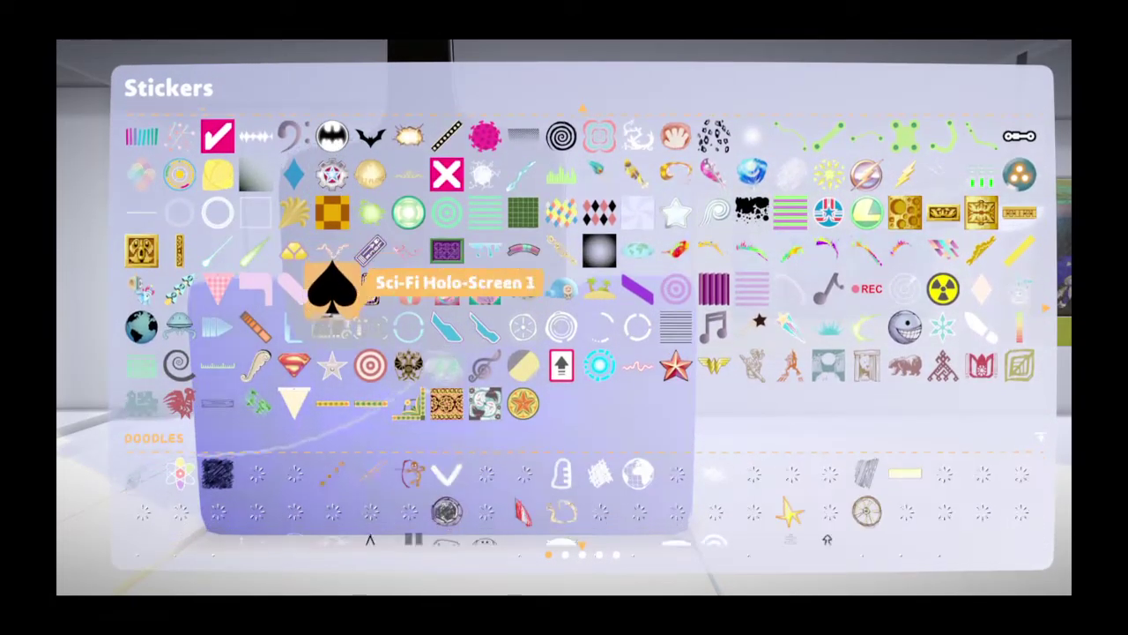
key(Down)
key(Left)
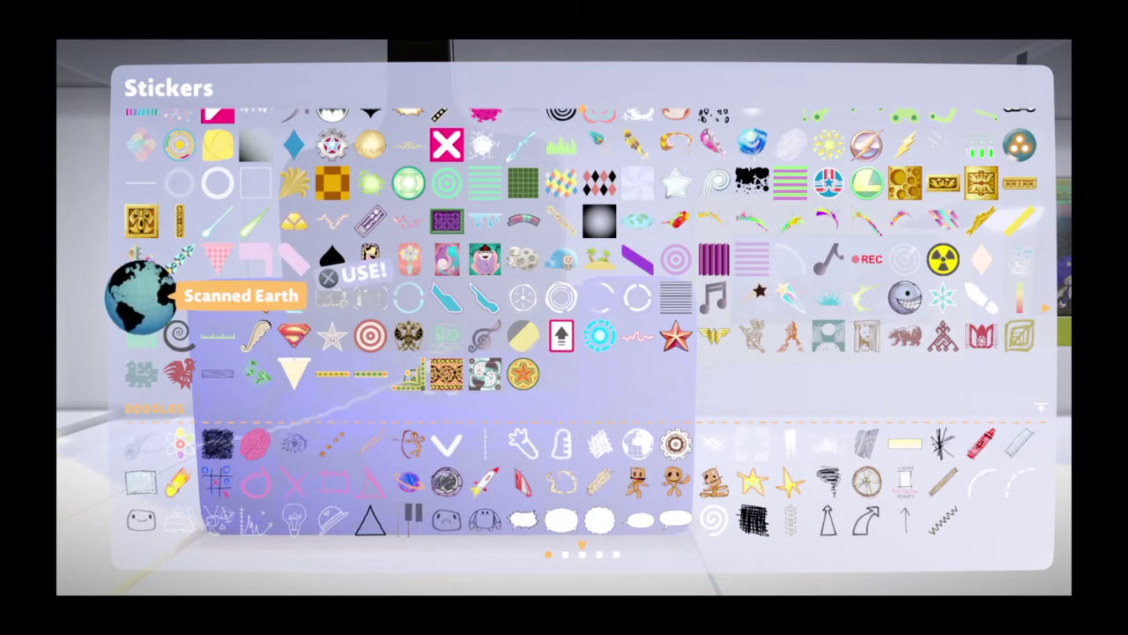
key(Escape)
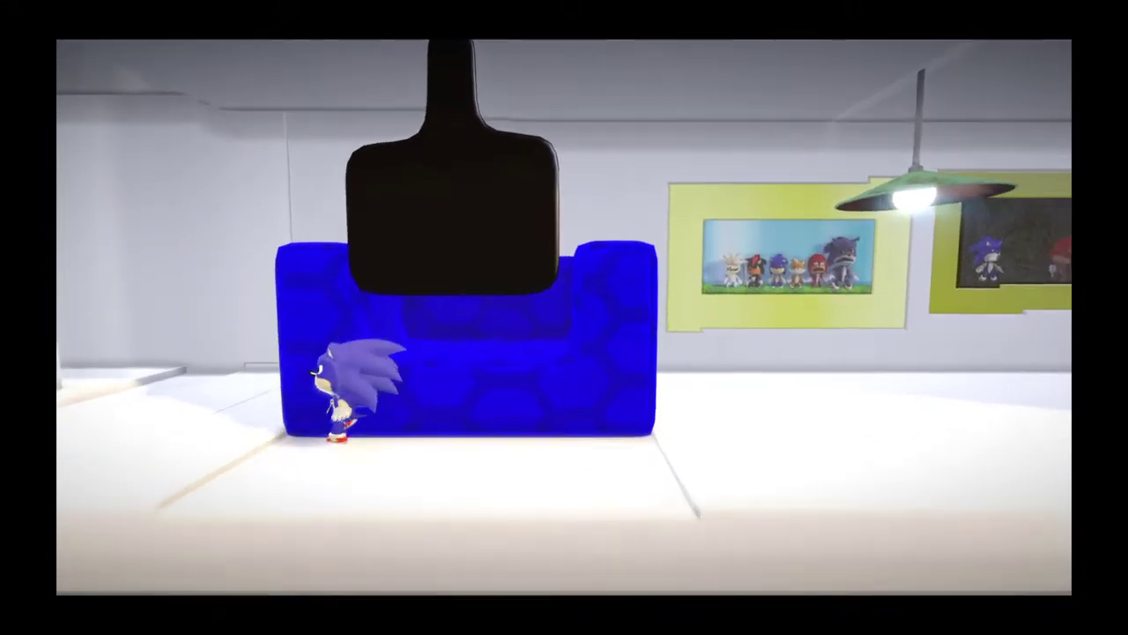
Step: Walk Sackboy back and forth past the blue sofa, then left into the next area
key(Left)
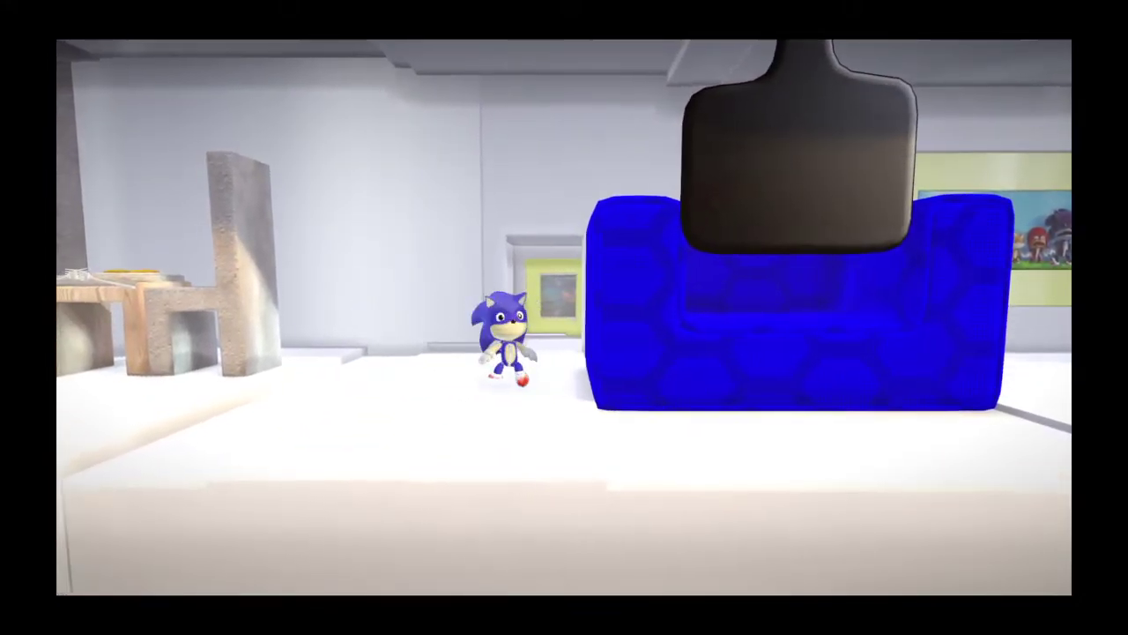
key(Right)
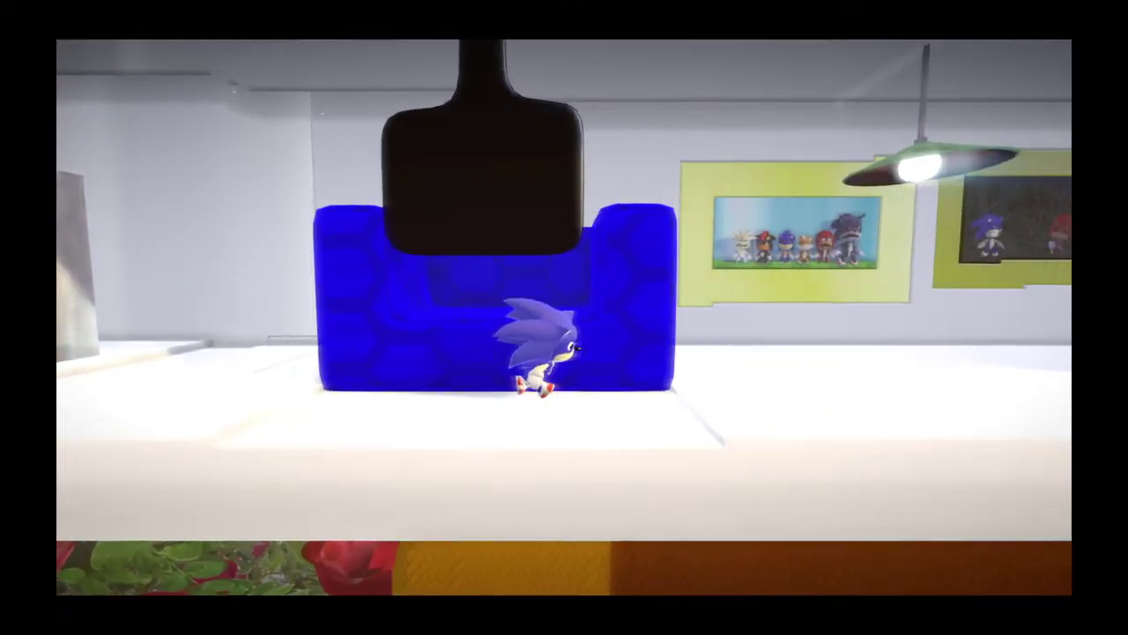
key(Right)
key(Left)
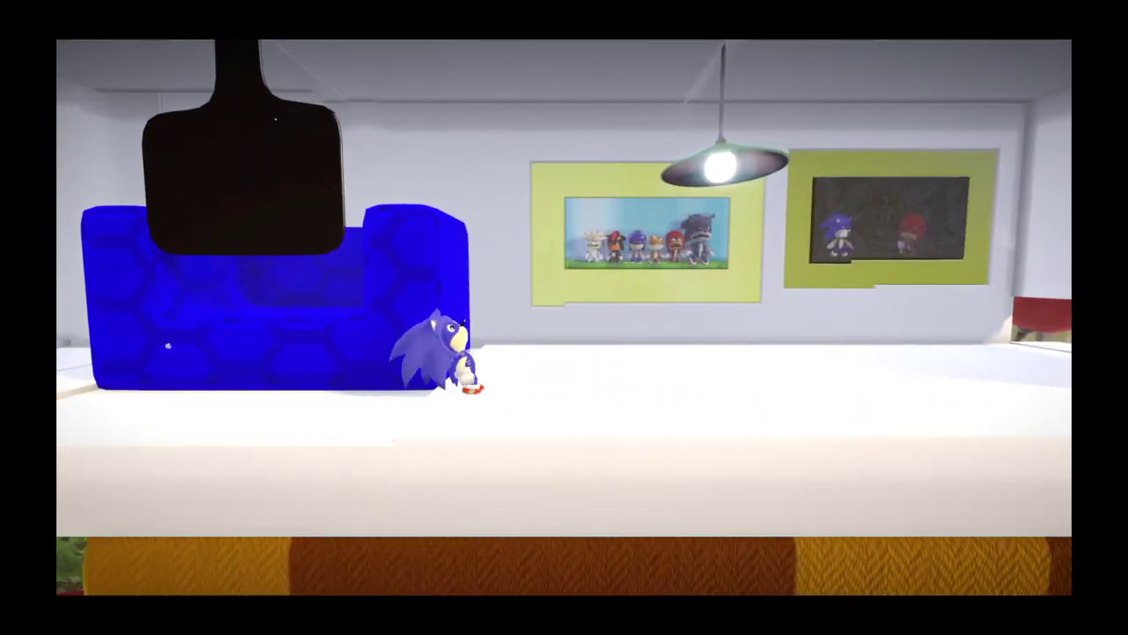
key(Left)
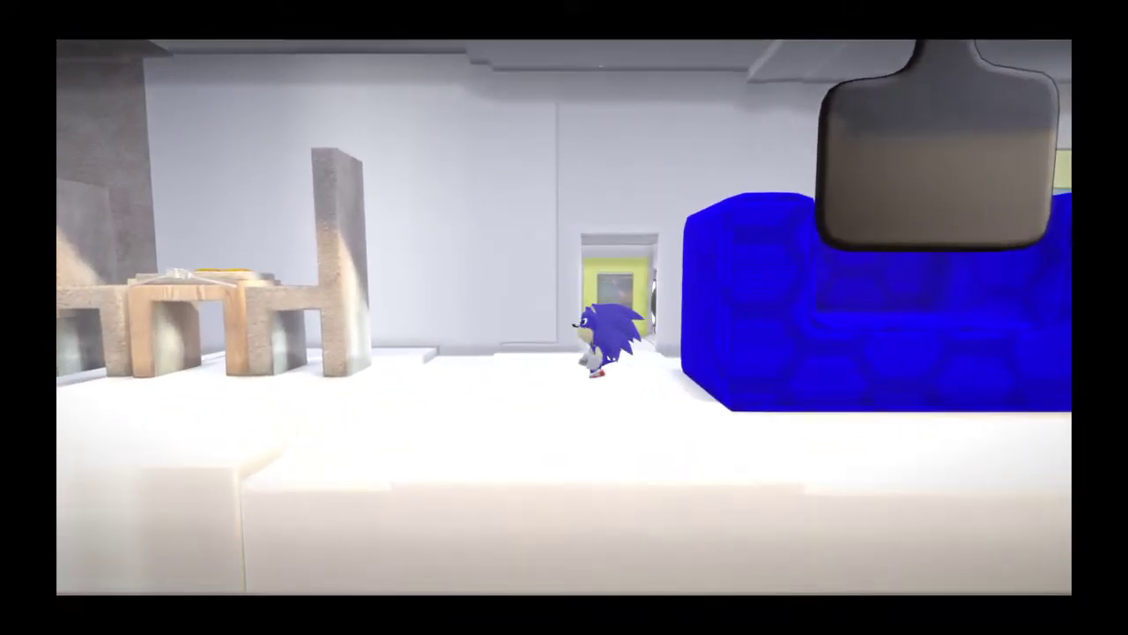